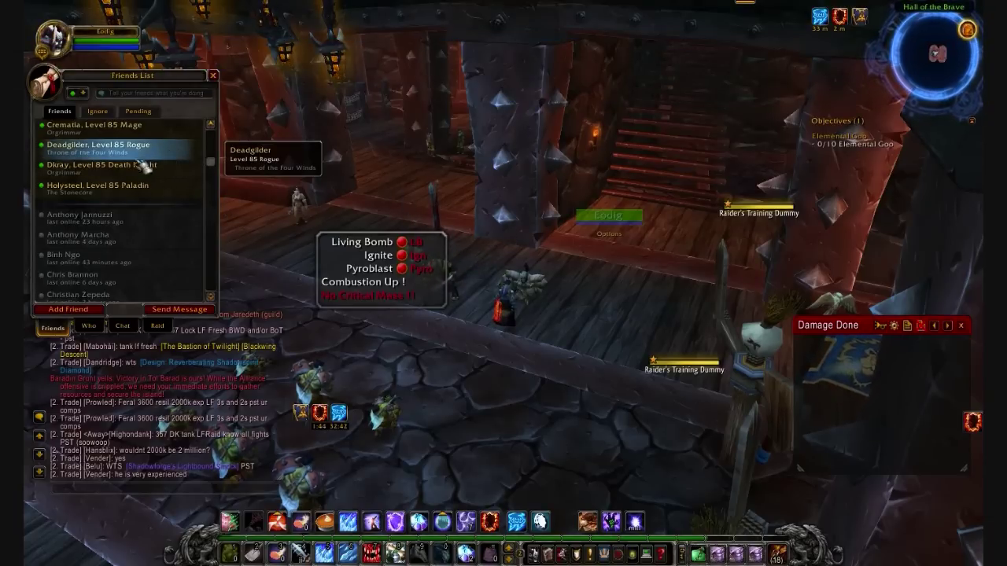
Step: Whisper the level 85 Death Knight friend 'Hey u finish' in WIM, then send 'grats'
{"action": "right_click", "coordinate": [110, 175]}
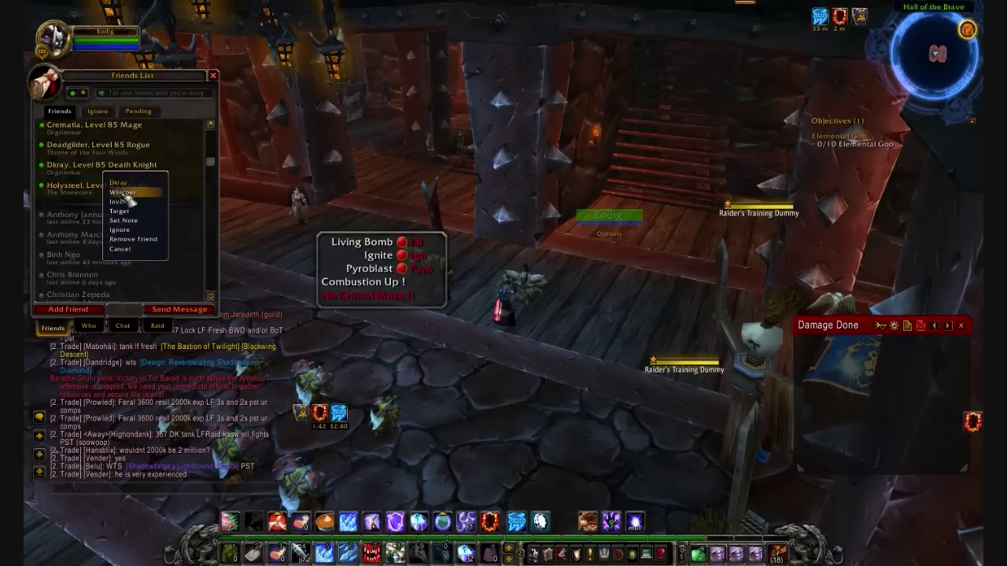
{"action": "left_click", "coordinate": [133, 197]}
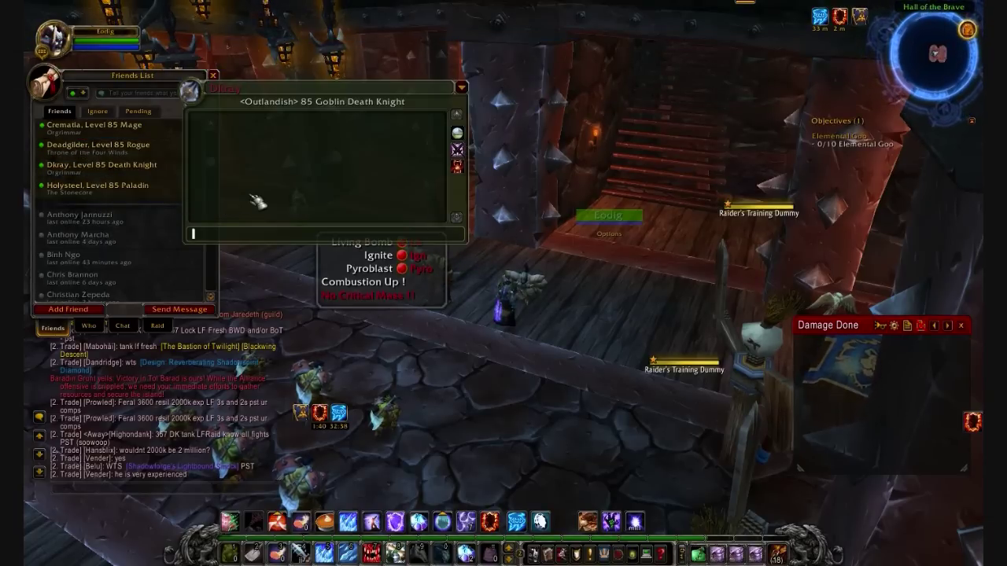
{"action": "type", "text": "Hey"}
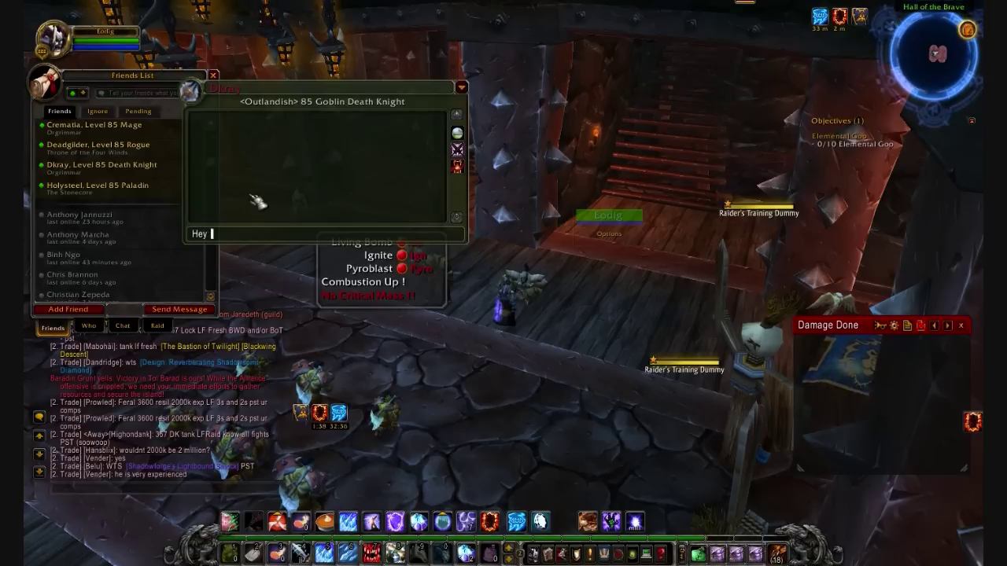
{"action": "type", "text": " u f"}
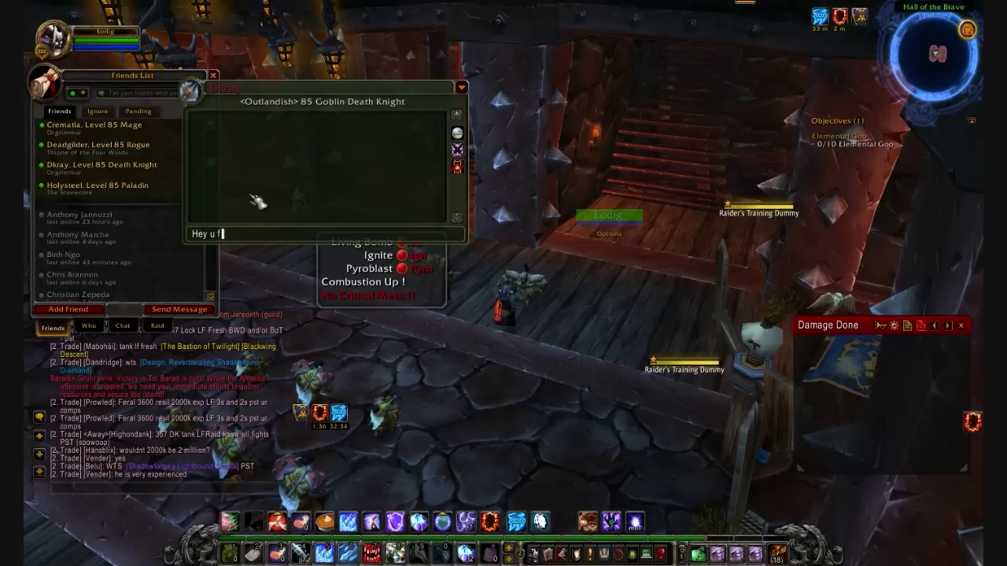
{"action": "type", "text": "inish the instance?"}
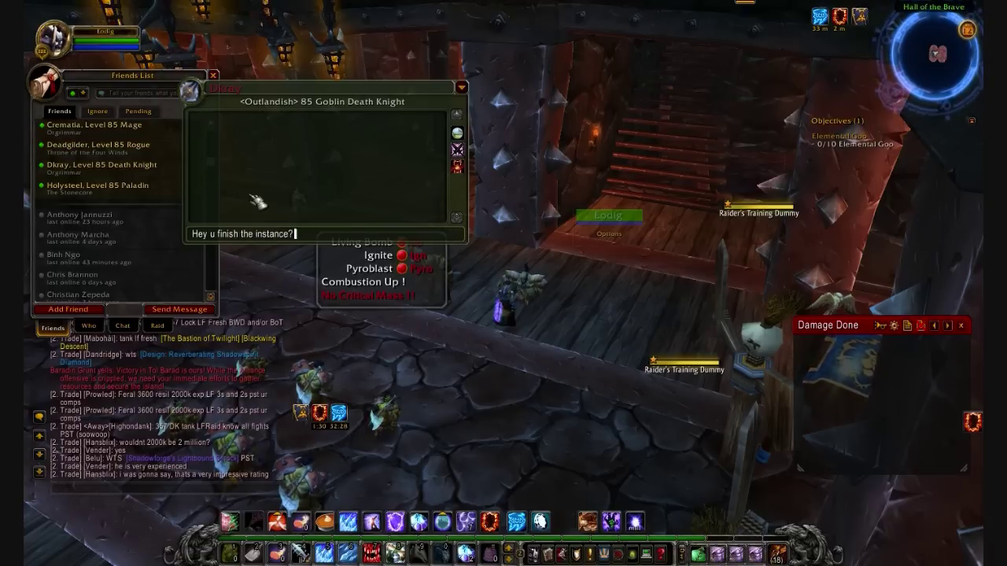
{"action": "key", "text": "Return"}
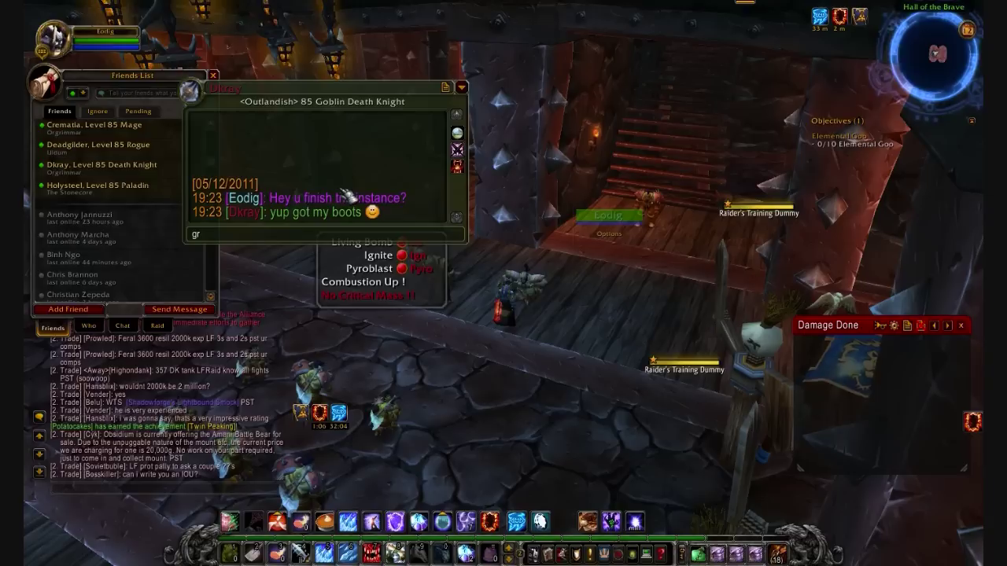
{"action": "key", "text": "Return"}
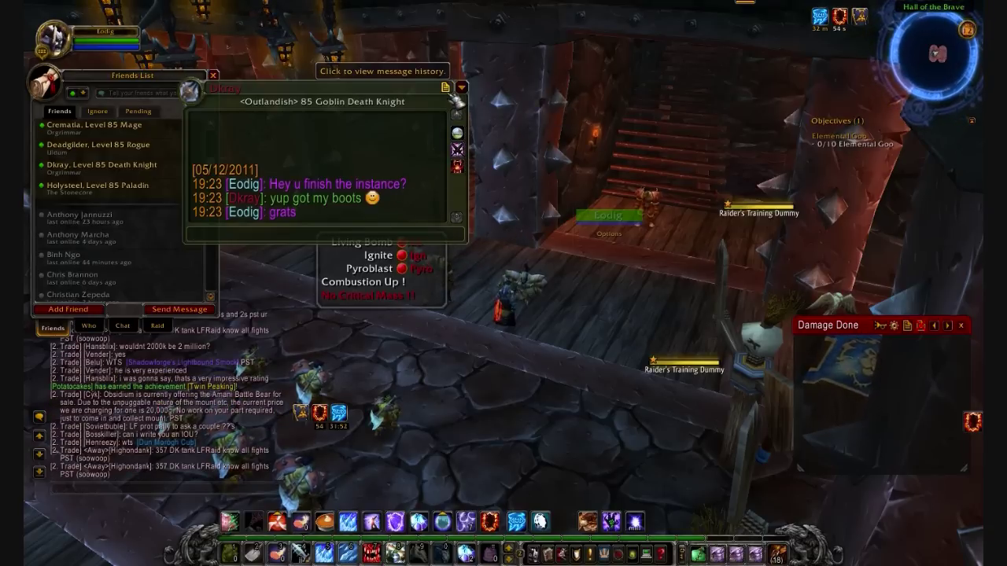
{"action": "left_click", "coordinate": [446, 87]}
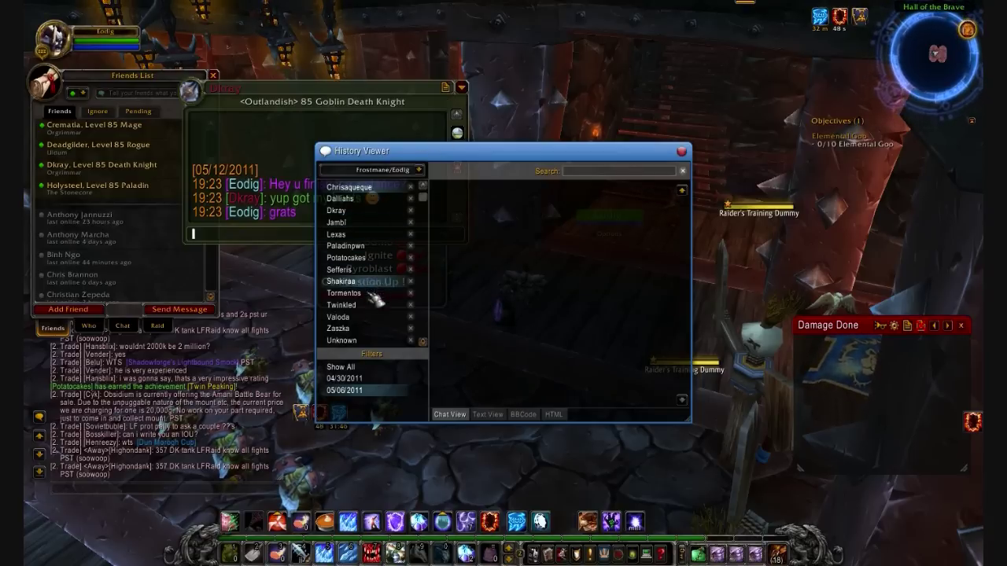
{"action": "left_click", "coordinate": [369, 390]}
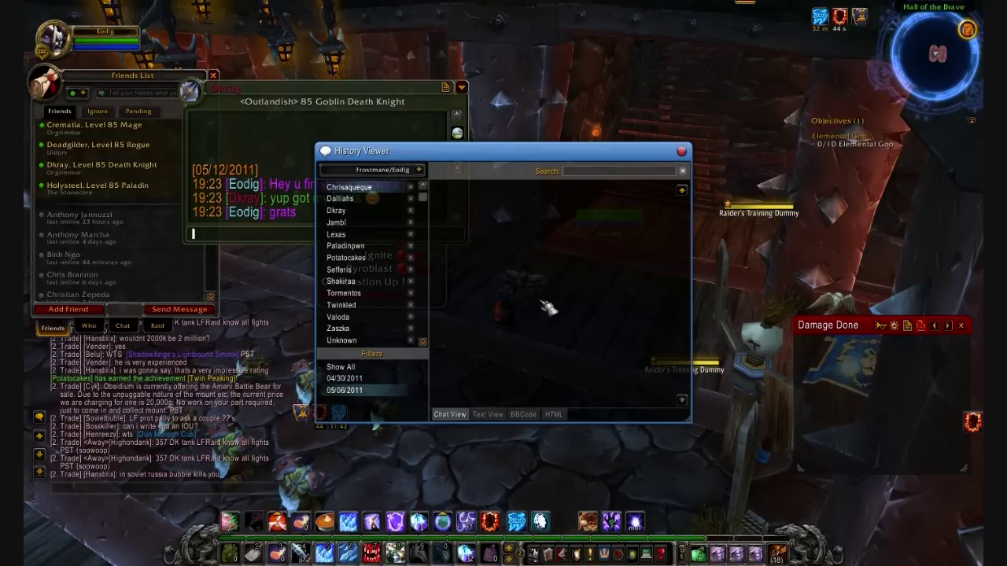
{"action": "left_click", "coordinate": [681, 150]}
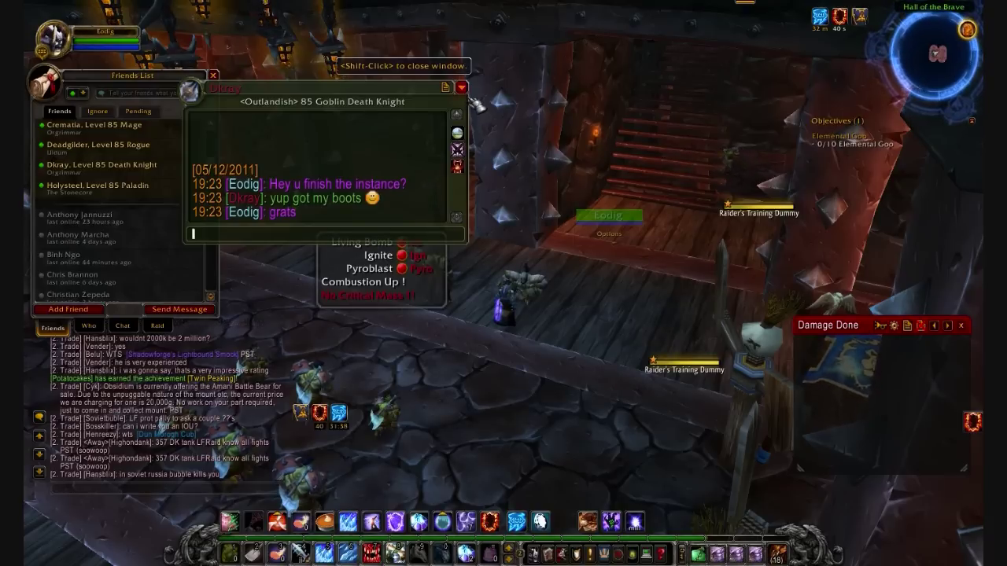
Step: Close the WIM whisper window and bring up the WIM minimap menu
{"action": "key", "text": "Escape"}
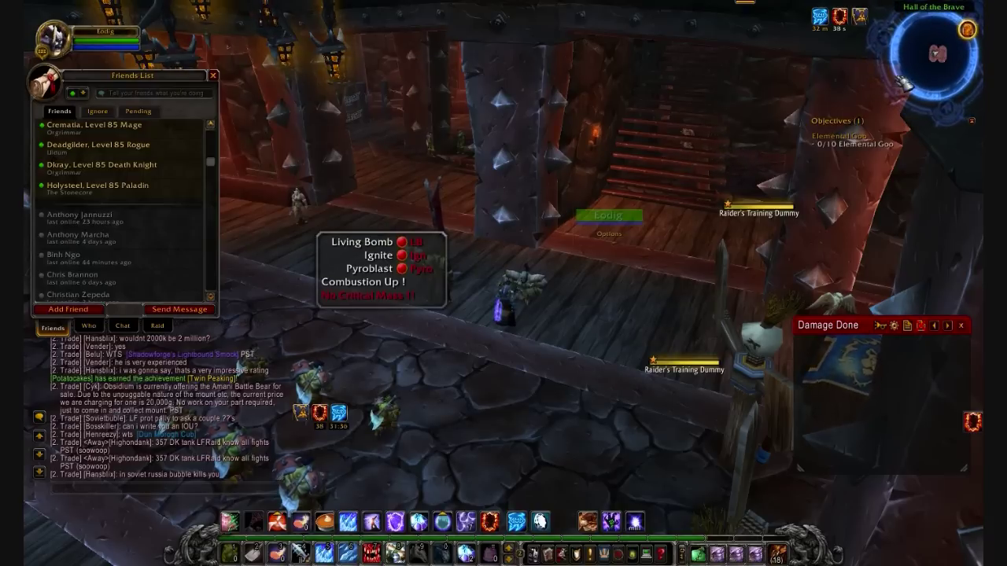
{"action": "mouse_move", "coordinate": [865, 92]}
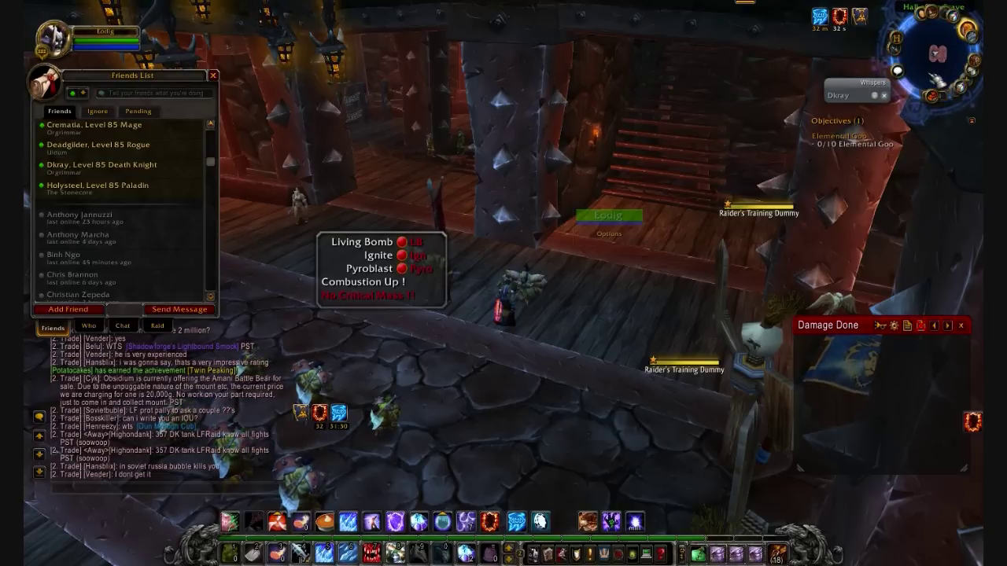
{"action": "left_click", "coordinate": [897, 72]}
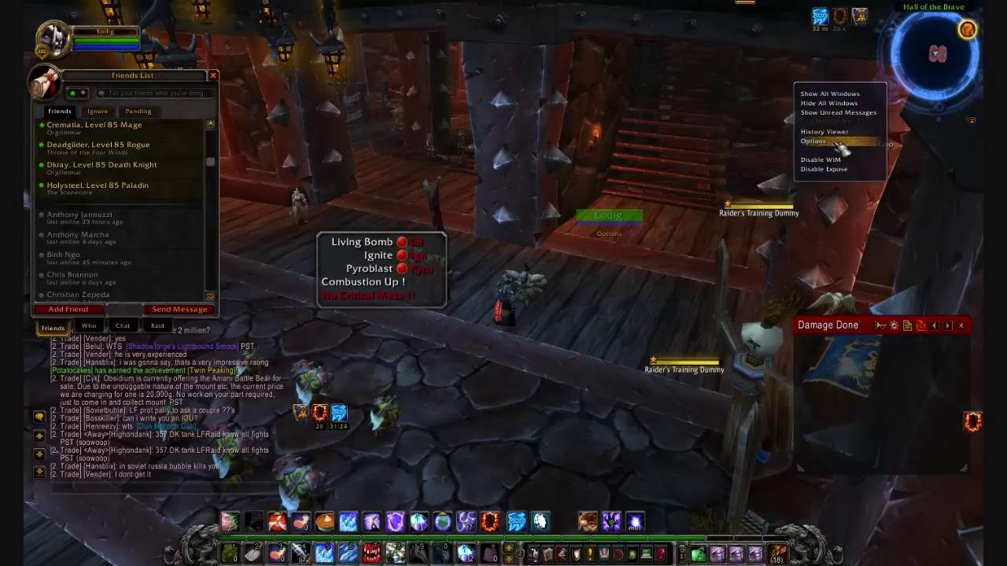
Step: Go to the Main > Window Settings > Fonts page in WIM Options
{"action": "left_click", "coordinate": [839, 144]}
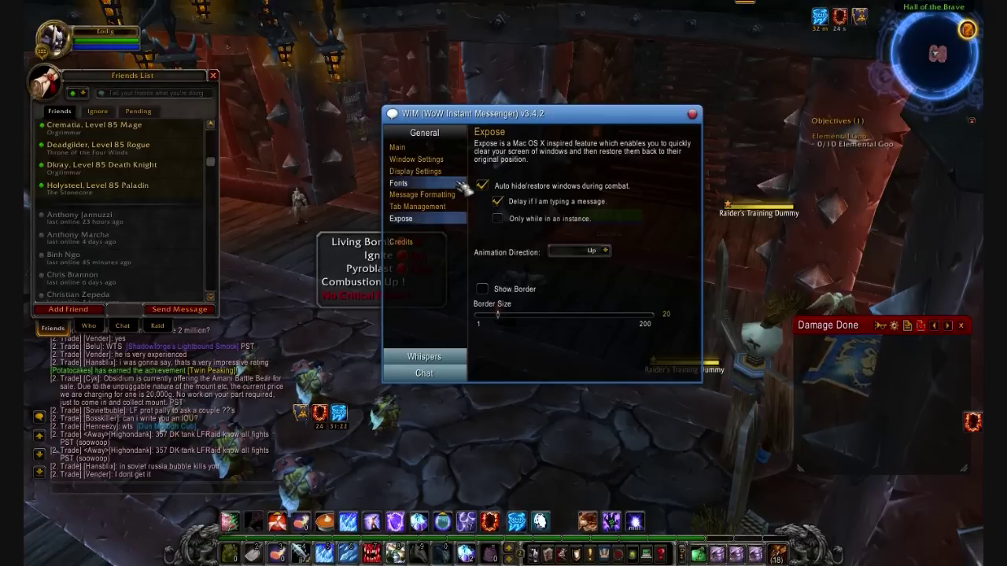
{"action": "left_click", "coordinate": [397, 148]}
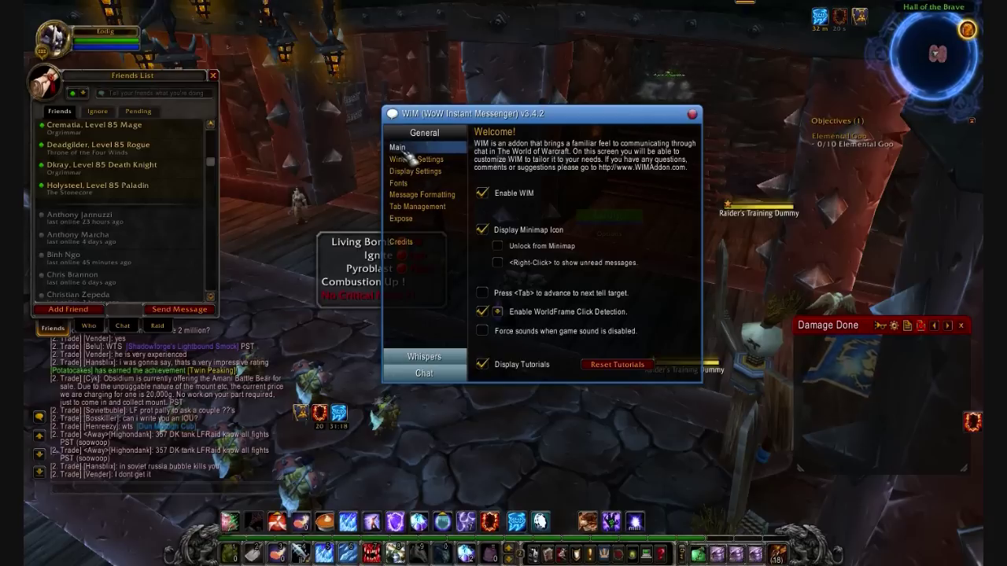
{"action": "left_click", "coordinate": [417, 160]}
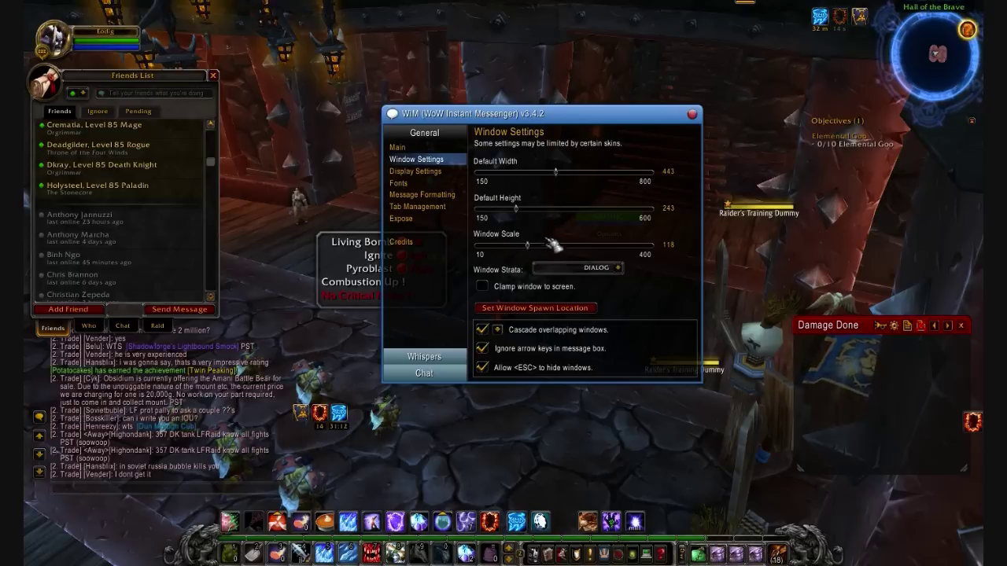
{"action": "left_click", "coordinate": [405, 184]}
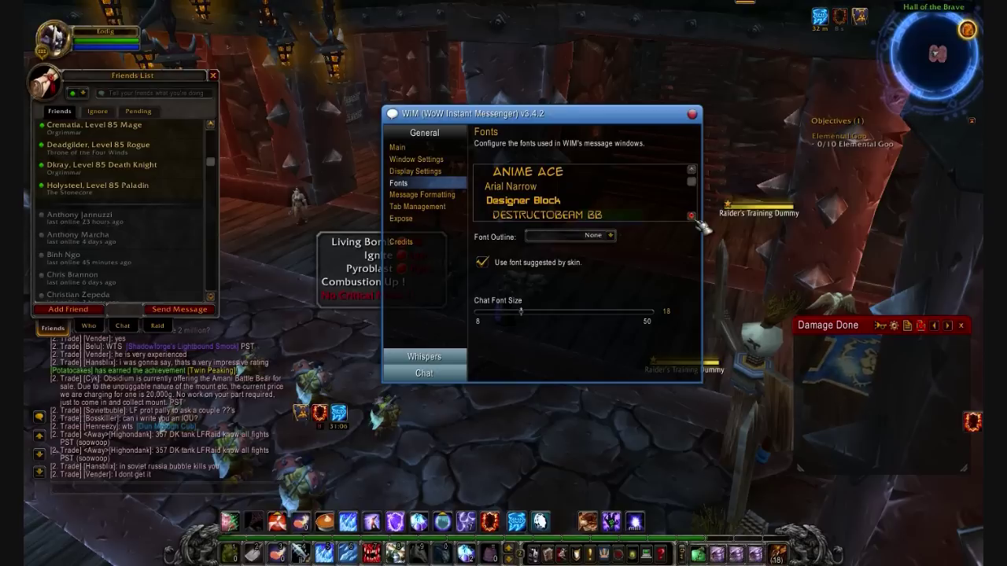
Step: Scroll through the available chat fonts on the Fonts page
{"action": "left_click", "coordinate": [694, 218]}
{"action": "left_click", "coordinate": [692, 217]}
{"action": "left_click", "coordinate": [692, 218]}
{"action": "left_click", "coordinate": [692, 217]}
{"action": "left_click", "coordinate": [692, 217]}
{"action": "left_click", "coordinate": [693, 217]}
{"action": "left_click", "coordinate": [692, 217]}
{"action": "left_click", "coordinate": [692, 217]}
{"action": "left_click", "coordinate": [692, 218]}
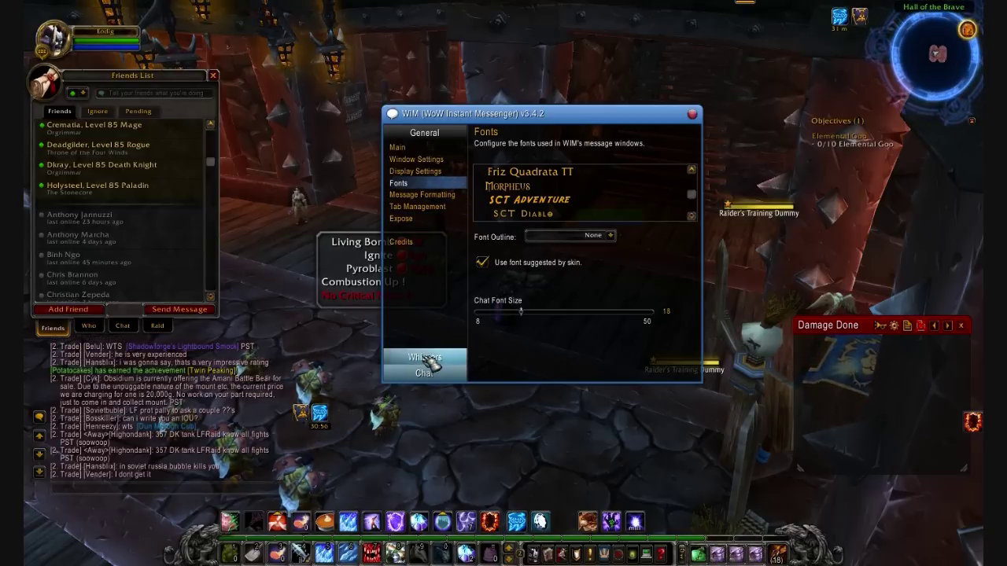
Step: Edit the User Level filter under Whispers > Filtering in WIM options
{"action": "left_click", "coordinate": [425, 358]}
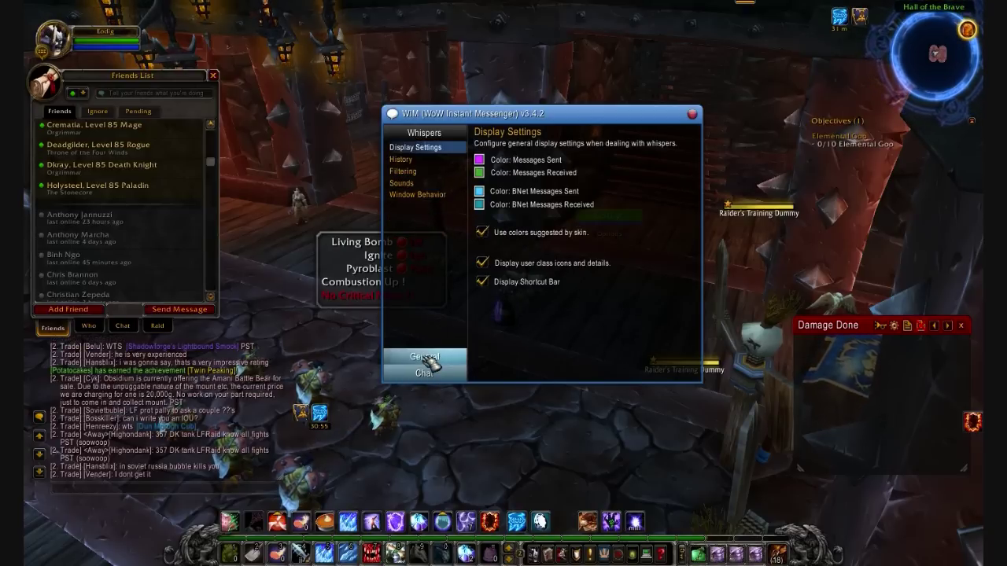
{"action": "left_click", "coordinate": [414, 179]}
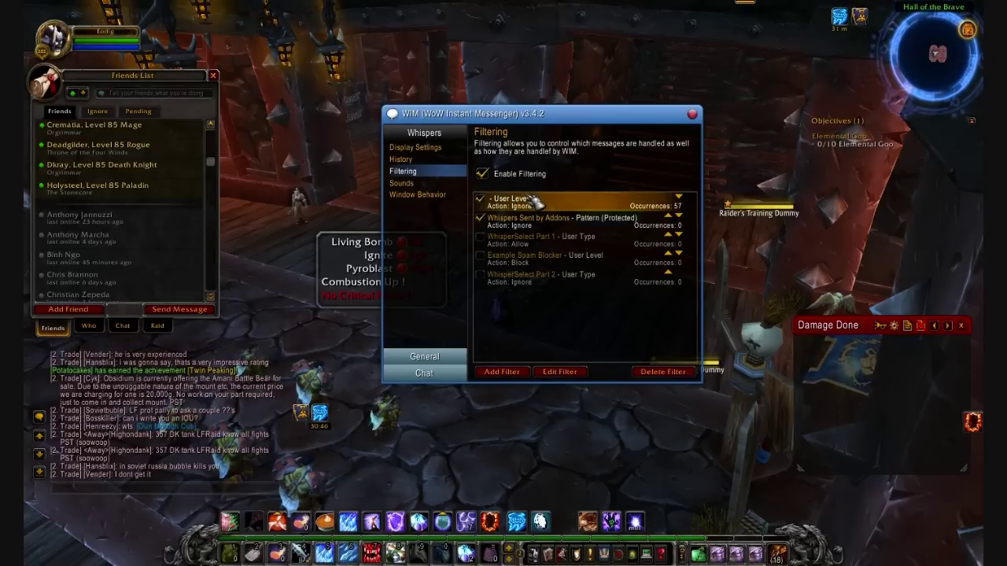
{"action": "left_click", "coordinate": [572, 373]}
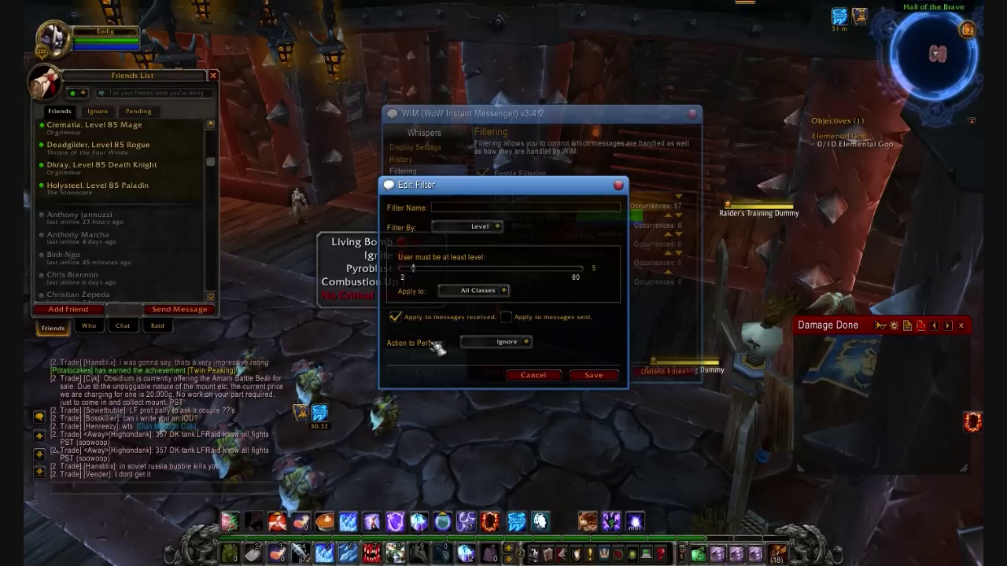
Step: Save the user-level whisper filter in the Edit Filter dialog
{"action": "left_click", "coordinate": [594, 375]}
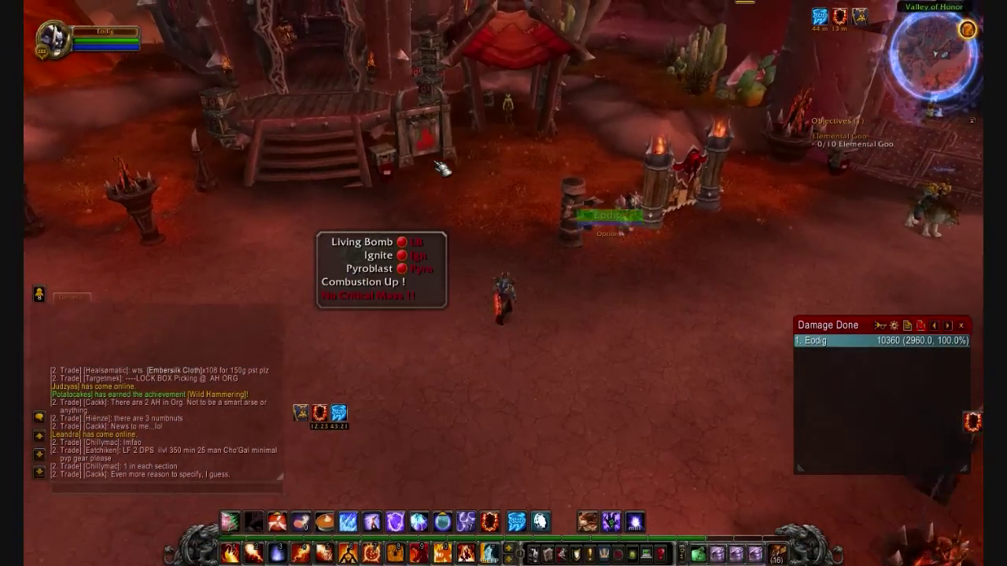
Step: Walk to the vendor Kiro and open his shop, auto-repairing gear for 29s 40c
{"action": "key", "text": "w"}
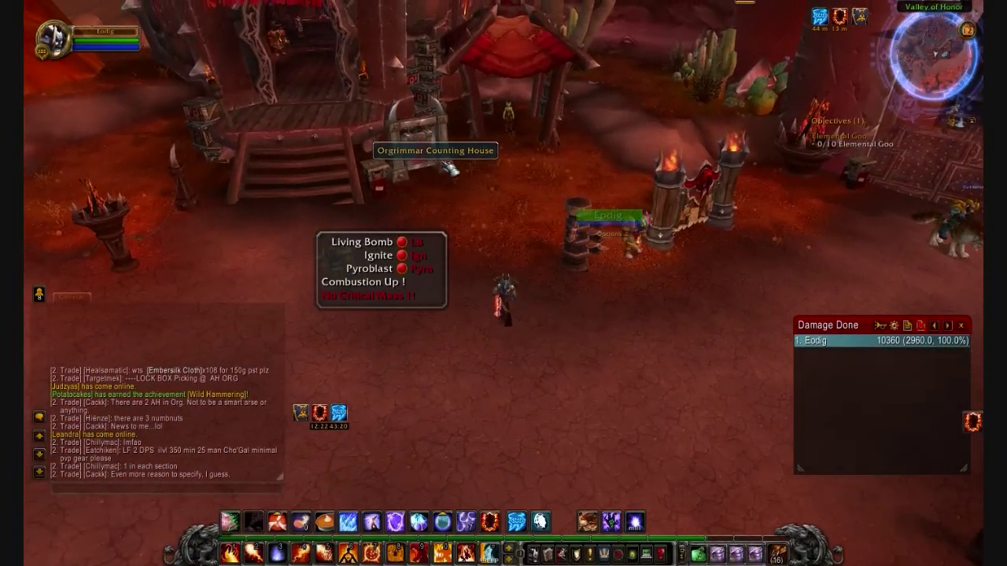
{"action": "key", "text": "w"}
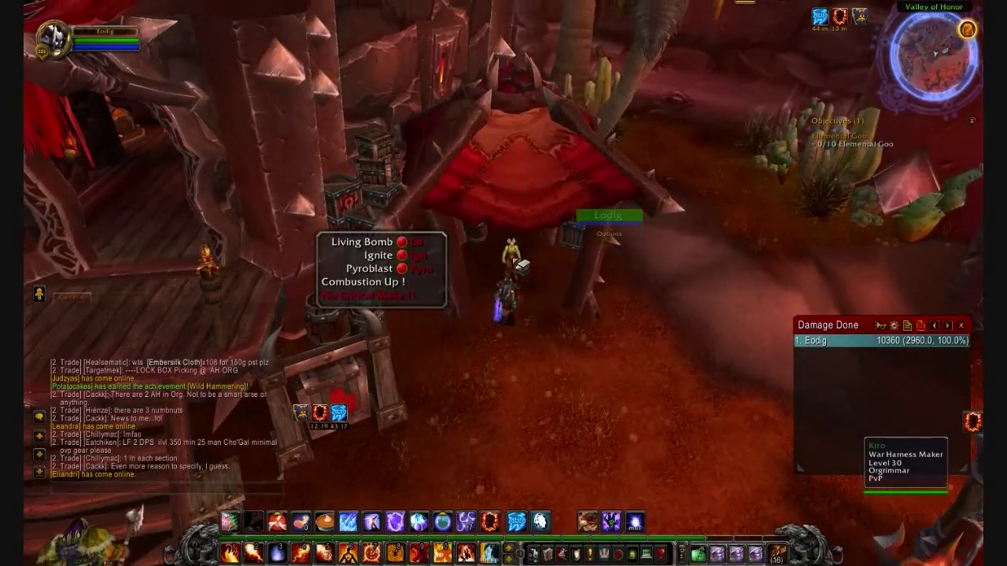
{"action": "right_click", "coordinate": [519, 266]}
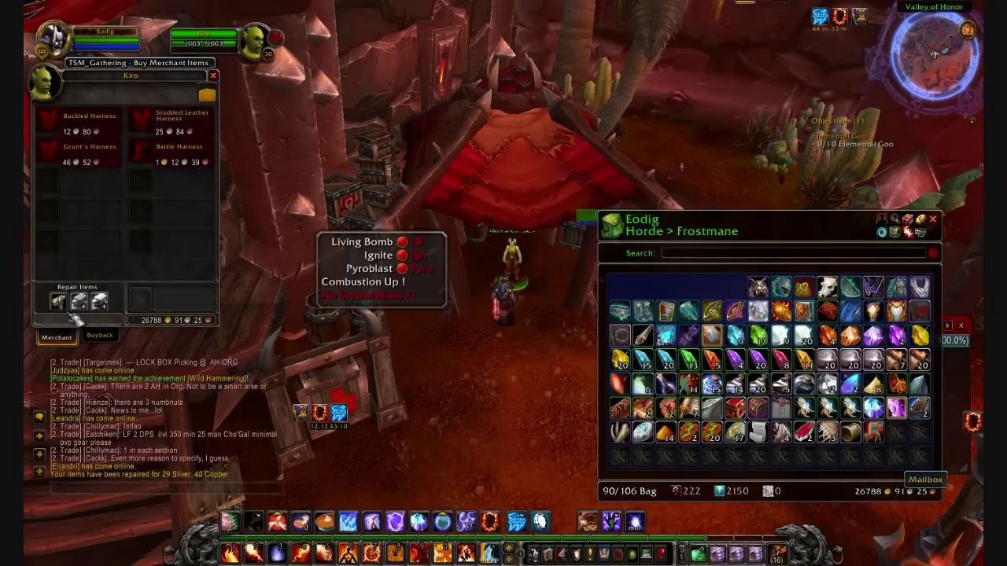
Step: Sell bag junk via TSM's Sell Junk Items button, then sort the bags
{"action": "left_click", "coordinate": [207, 93]}
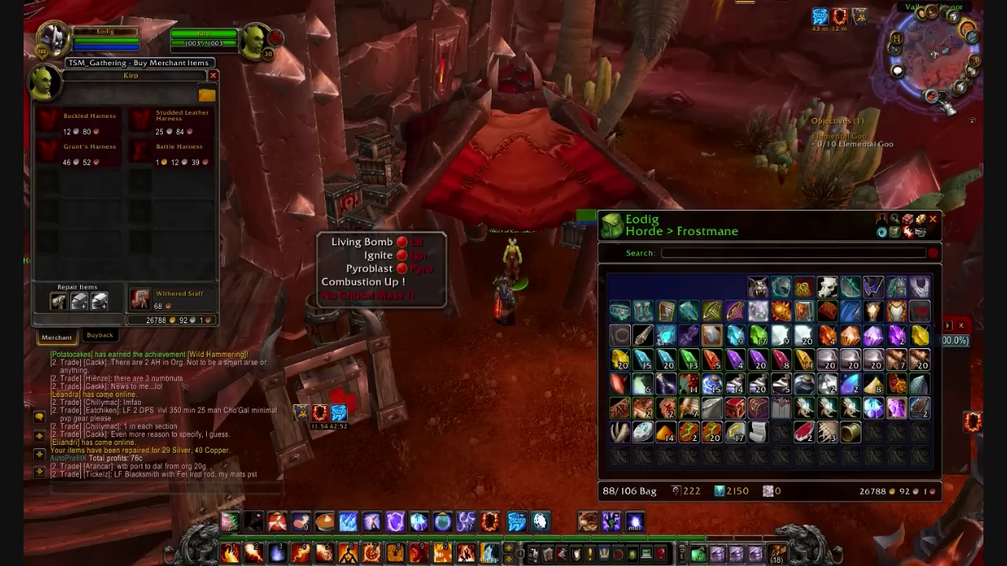
{"action": "left_click", "coordinate": [948, 106]}
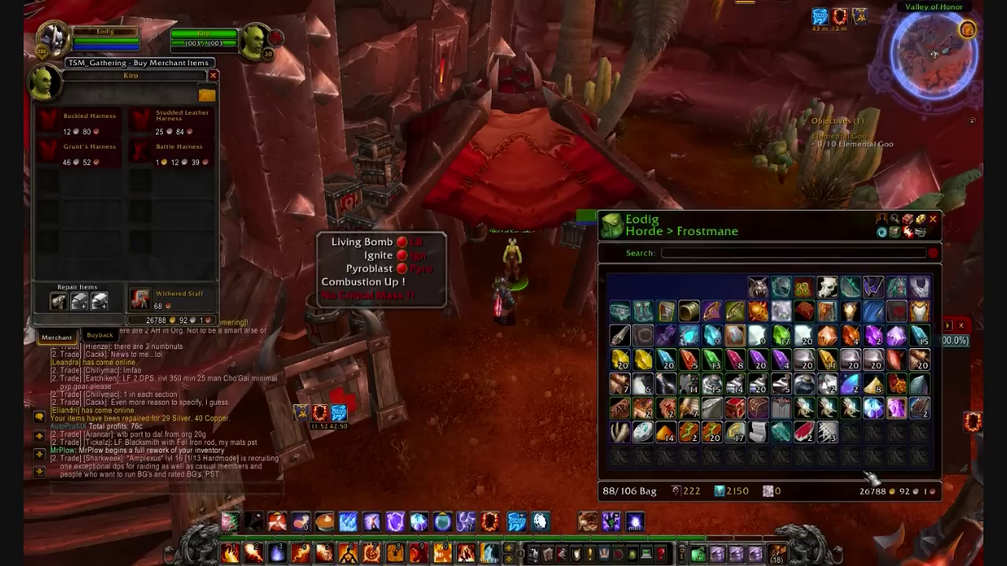